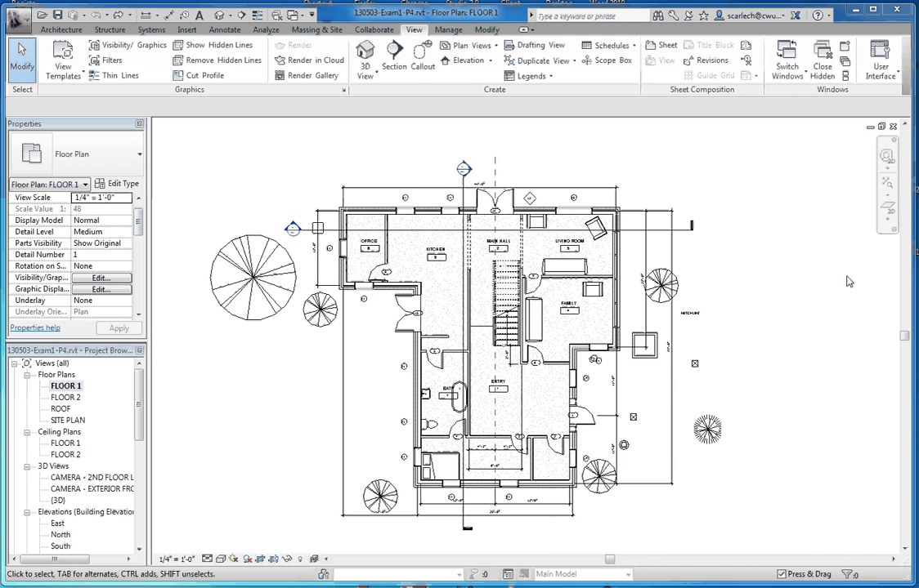
# Open the North elevation and zoom in on the ROOF, FLOOR 2 and FLOOR 1 level heads
pyautogui.doubleClick(62, 535)
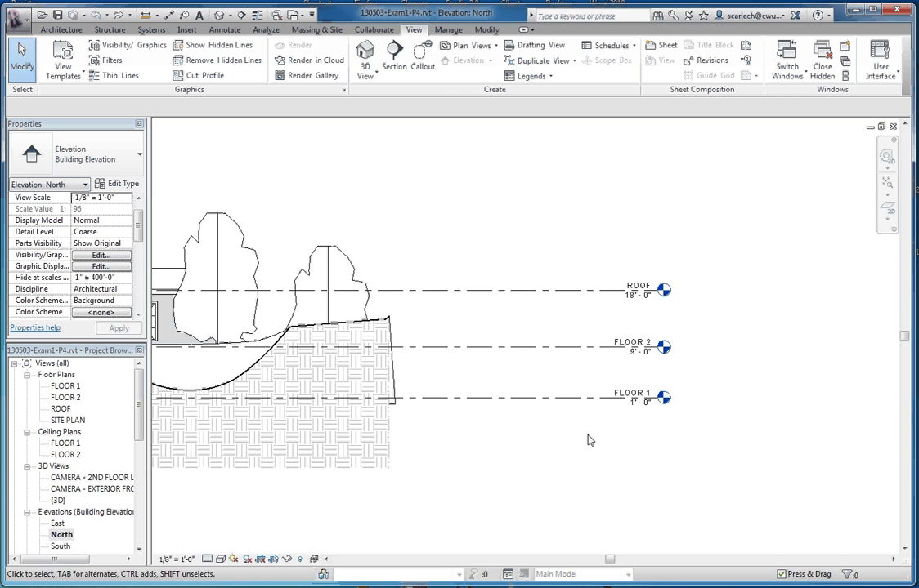
pyautogui.scroll(2, 585, 438)
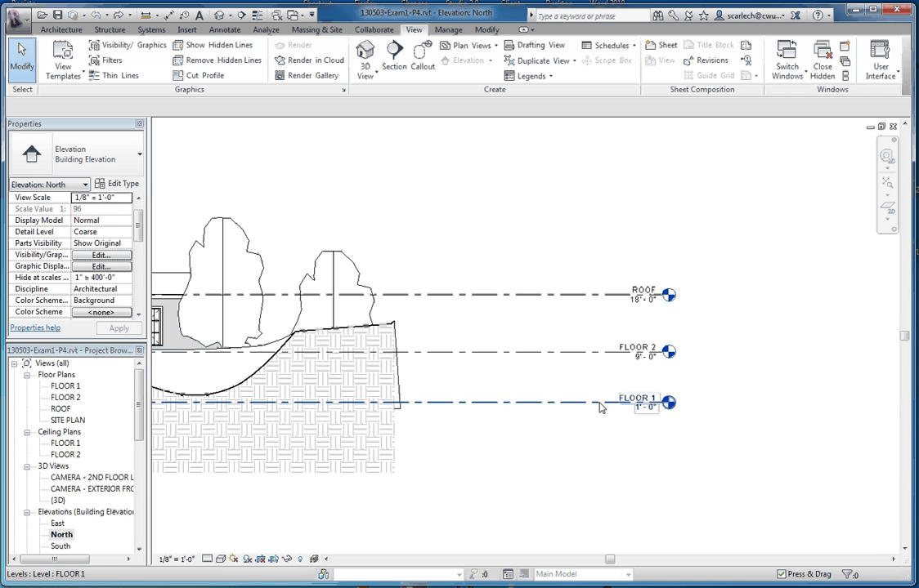
pyautogui.scroll(-2, 592, 325)
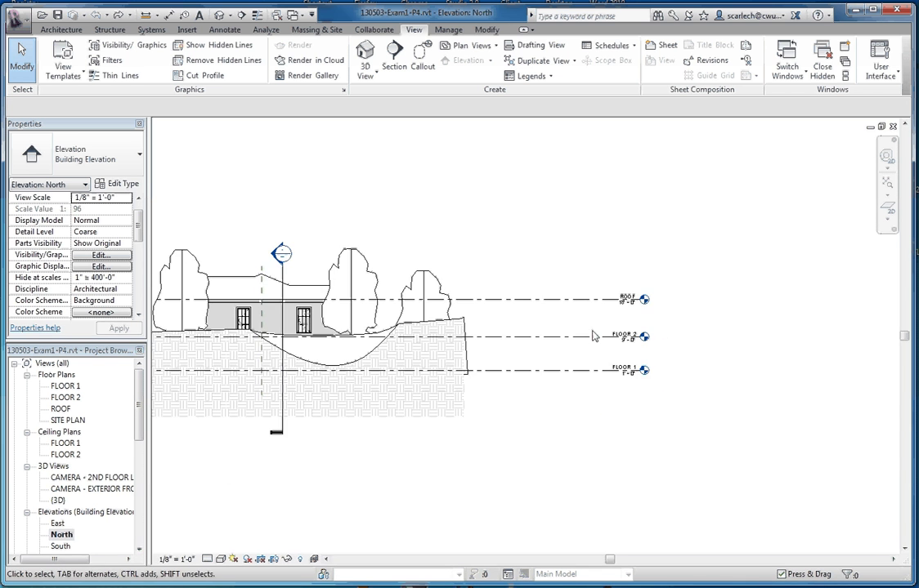
pyautogui.scroll(4, 329, 319)
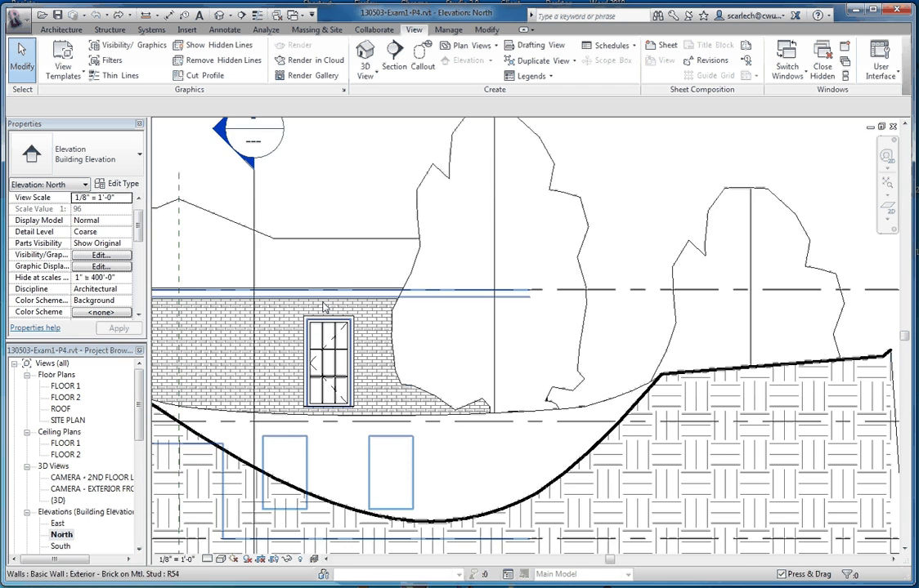
pyautogui.scroll(-4, 322, 306)
pyautogui.scroll(3, 721, 373)
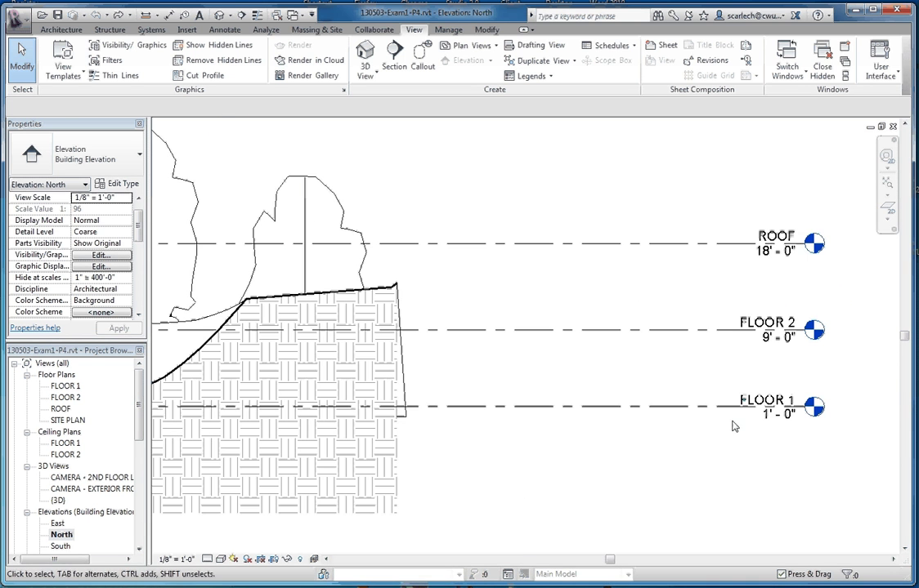
pyautogui.scroll(2, 733, 429)
pyautogui.scroll(-1, 730, 431)
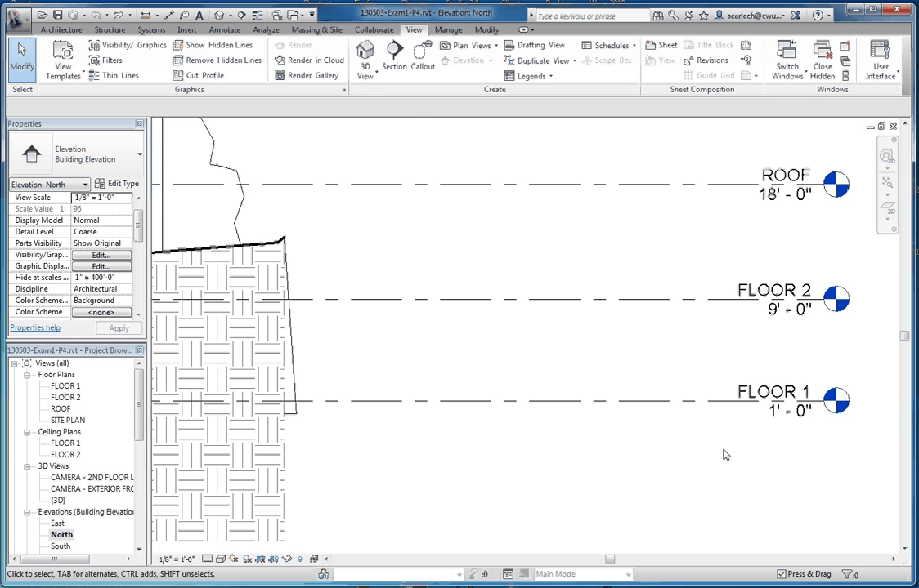
# Zoom out in the North elevation to see all three levels
pyautogui.scroll(-2, 670, 355)
pyautogui.scroll(-2, 669, 401)
pyautogui.scroll(3, 664, 412)
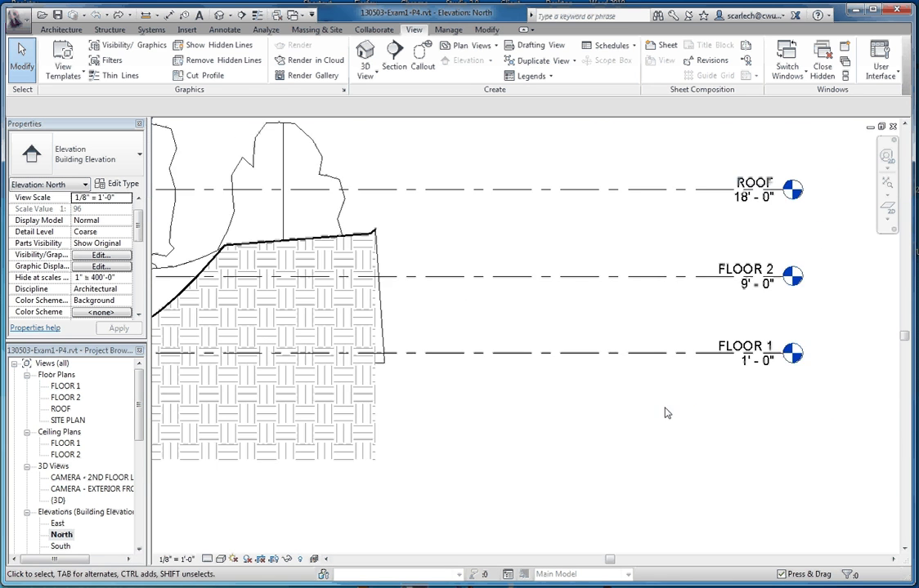
pyautogui.scroll(-2, 560, 381)
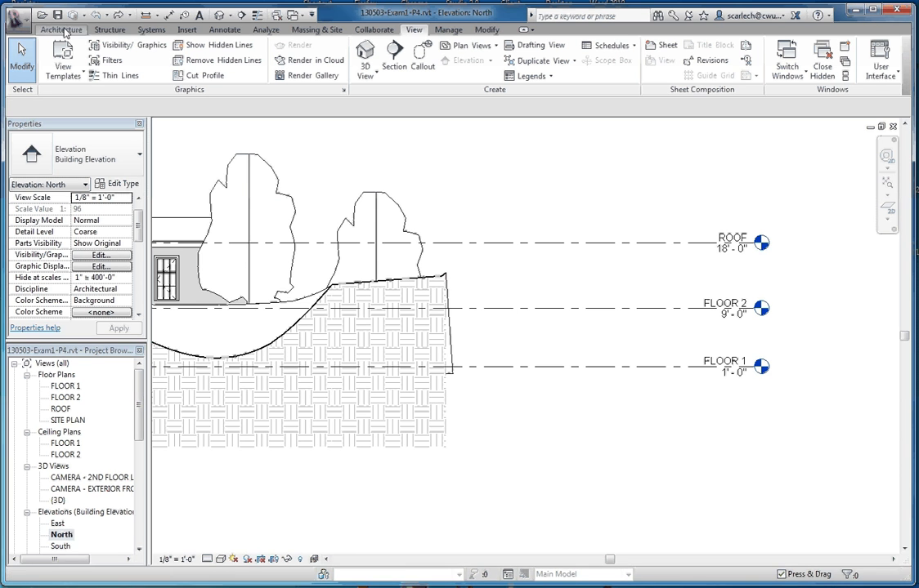
pyautogui.scroll(8, 505, 76)
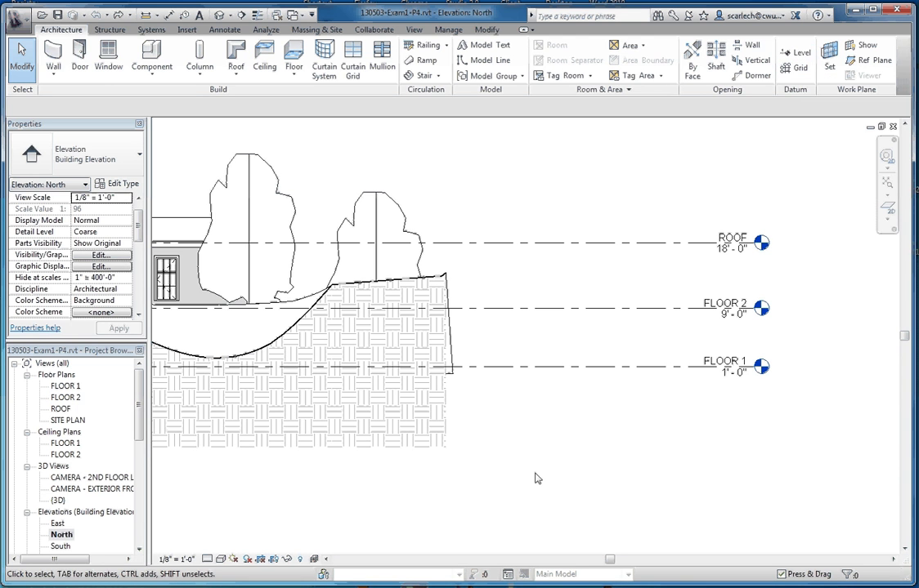
# Copy FLOOR 1 downward as a new level and set its elevation to -4' - 0"
pyautogui.click(643, 372)
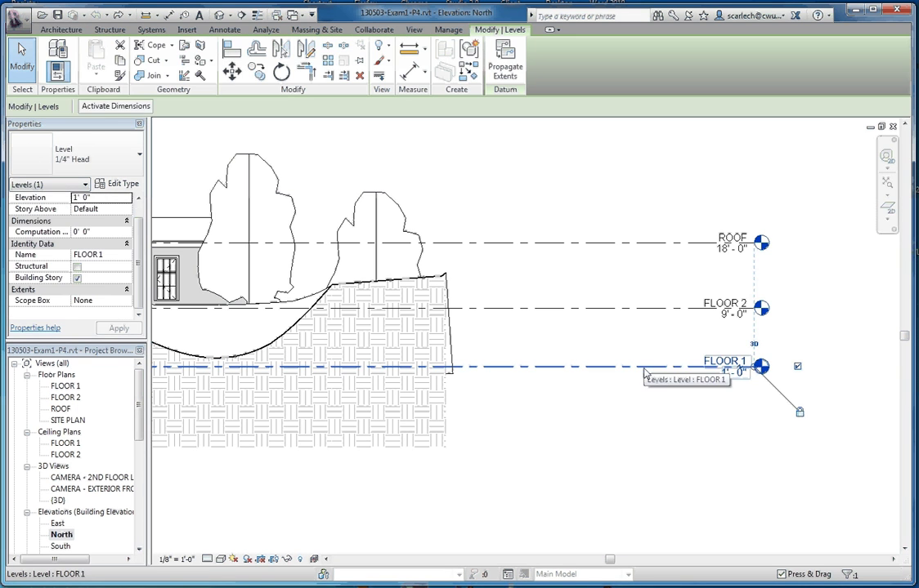
pyautogui.keyDown('ctrl'); pyautogui.moveTo(643, 372); pyautogui.dragTo(648, 415); pyautogui.keyUp('ctrl')
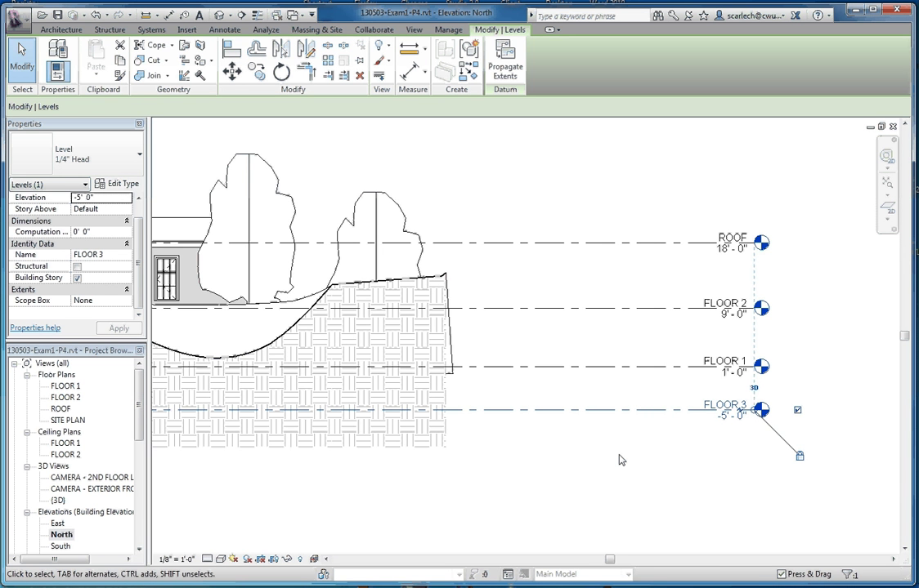
pyautogui.click(813, 491)
pyautogui.scroll(5, 728, 426)
pyautogui.doubleClick(727, 418)
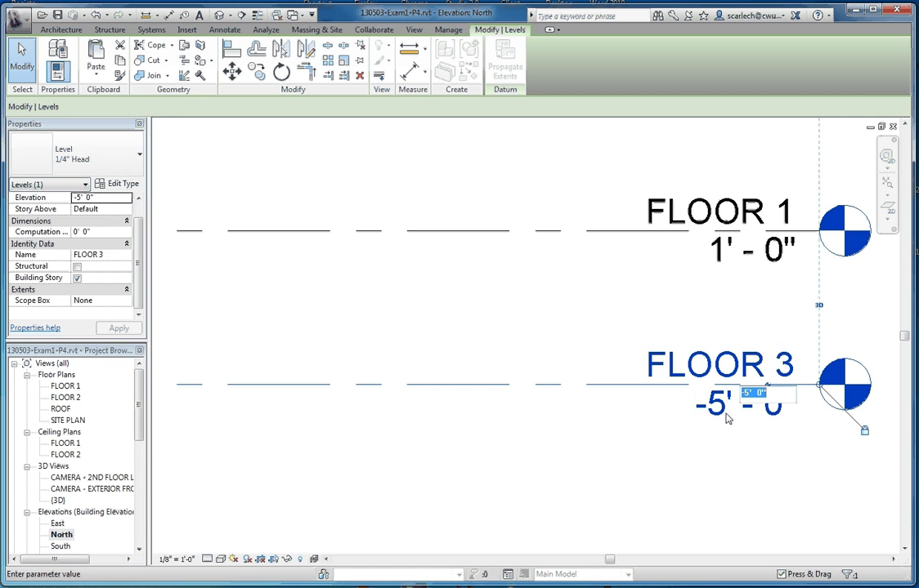
pyautogui.write('-4')
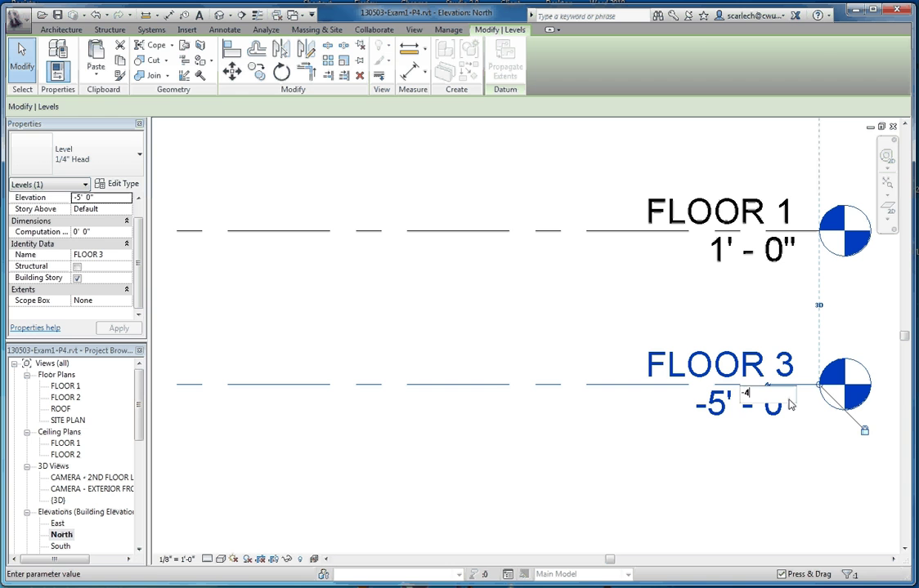
pyautogui.press('Return')
# Rename the new level to 'T.O. FOOTING'
pyautogui.click(764, 452)
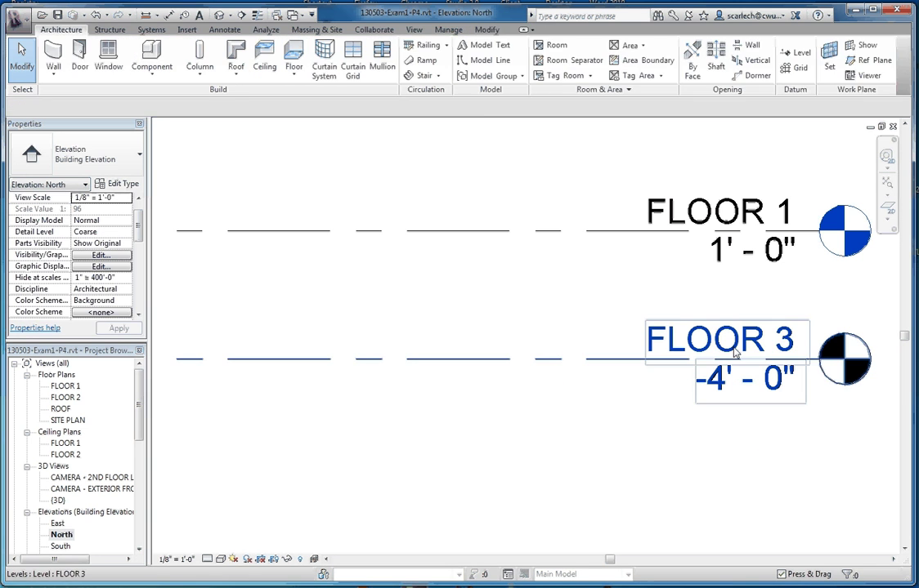
pyautogui.click(730, 344)
pyautogui.click(730, 344)
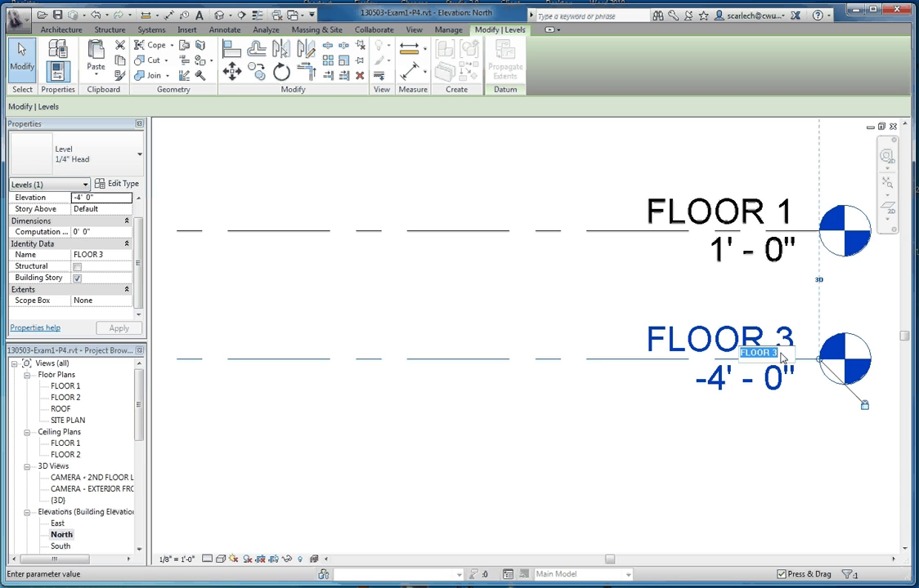
pyautogui.write('T.O.')
pyautogui.write(' FOOTING')
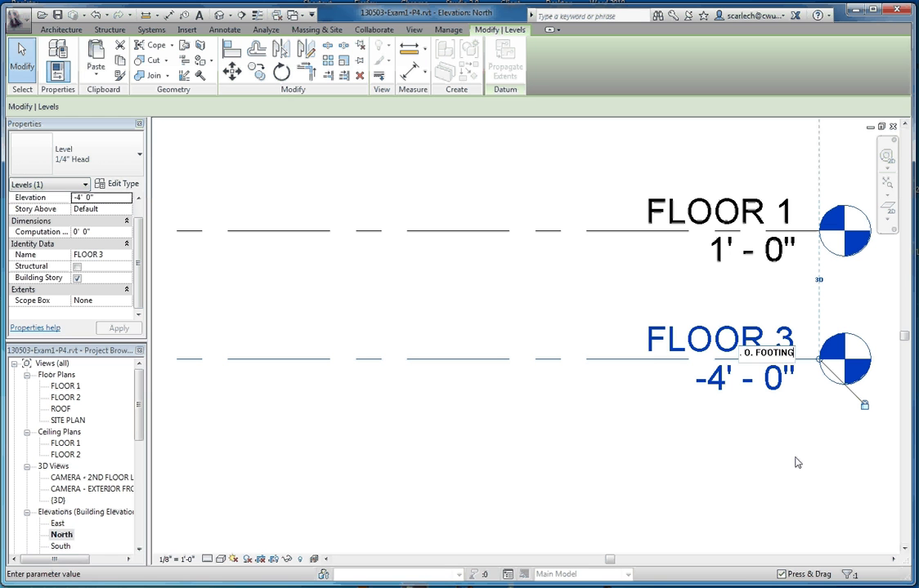
pyautogui.press('Return')
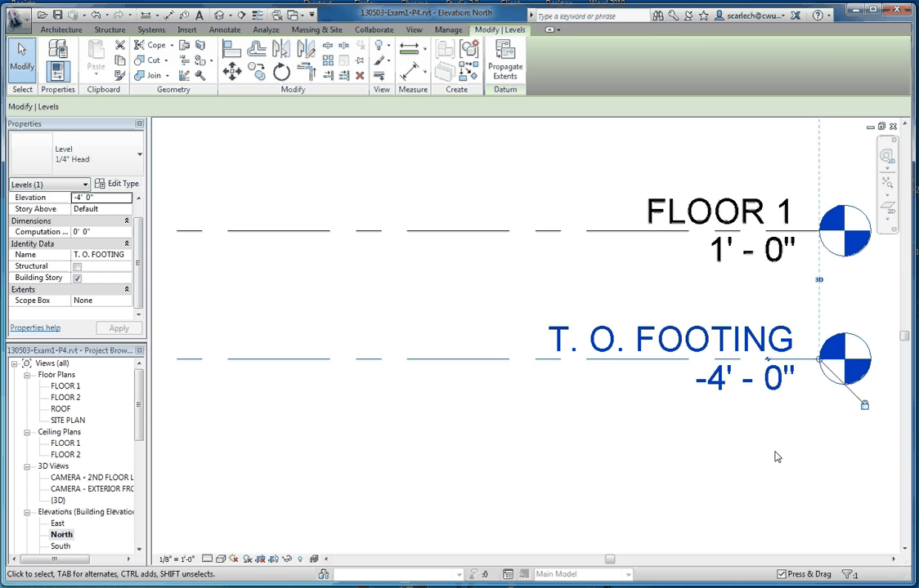
# Zoom out to compare T. O. FOOTING at -4' against FLOOR 1 and FLOOR 2
pyautogui.click(776, 457)
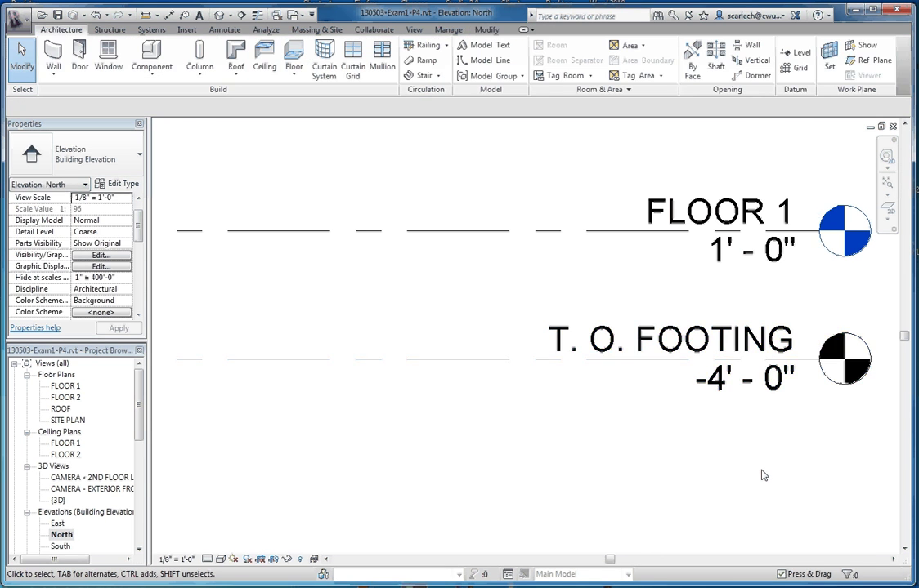
pyautogui.scroll(-5, 760, 474)
pyautogui.scroll(2, 747, 458)
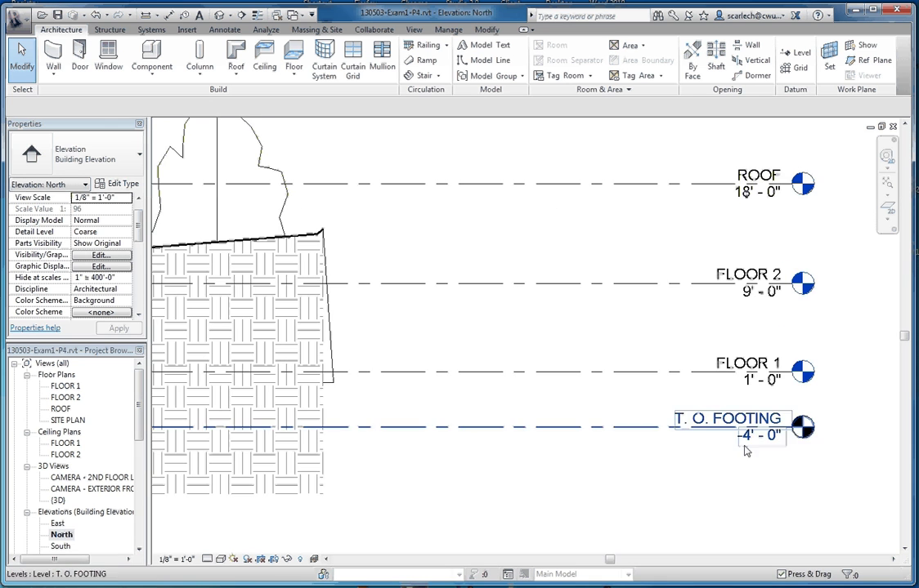
pyautogui.scroll(-3, 724, 461)
pyautogui.scroll(3, 731, 458)
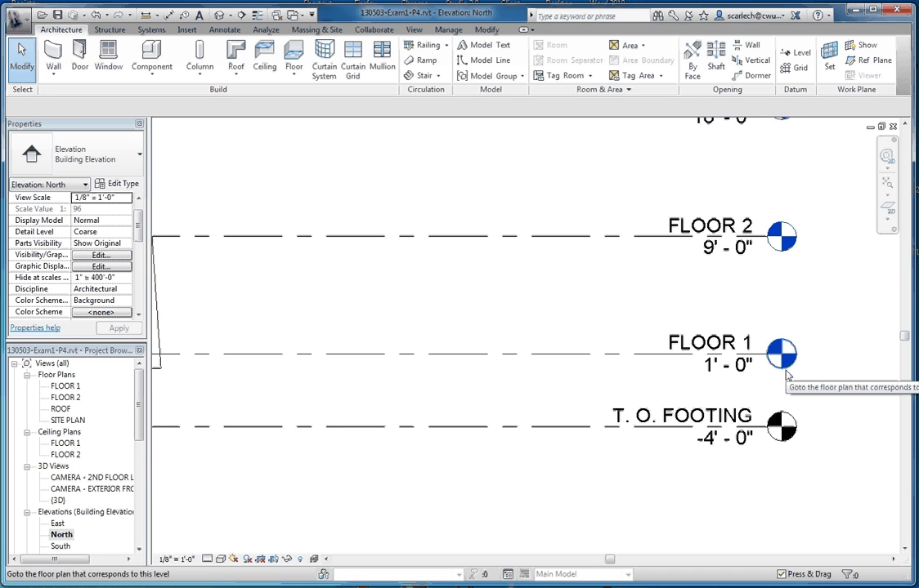
pyautogui.click(613, 423)
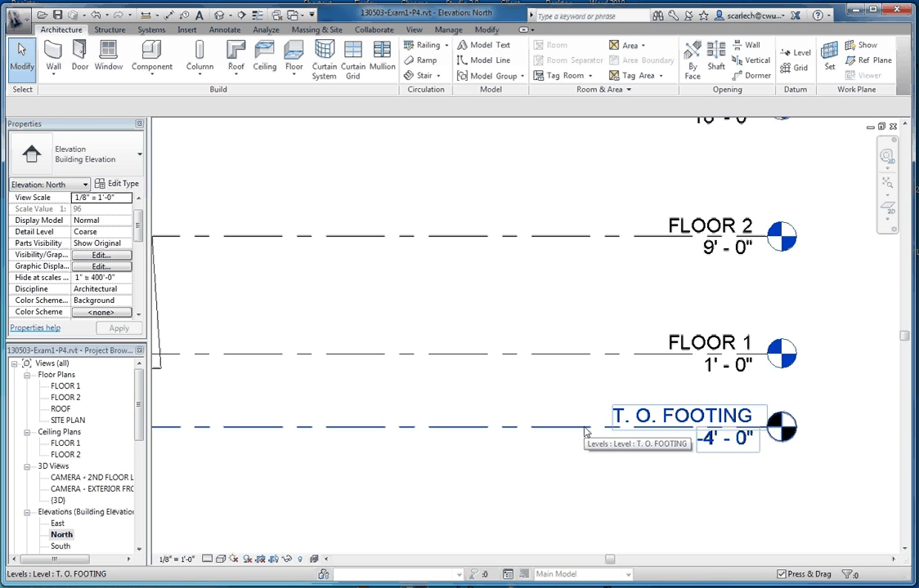
pyautogui.press('Escape')
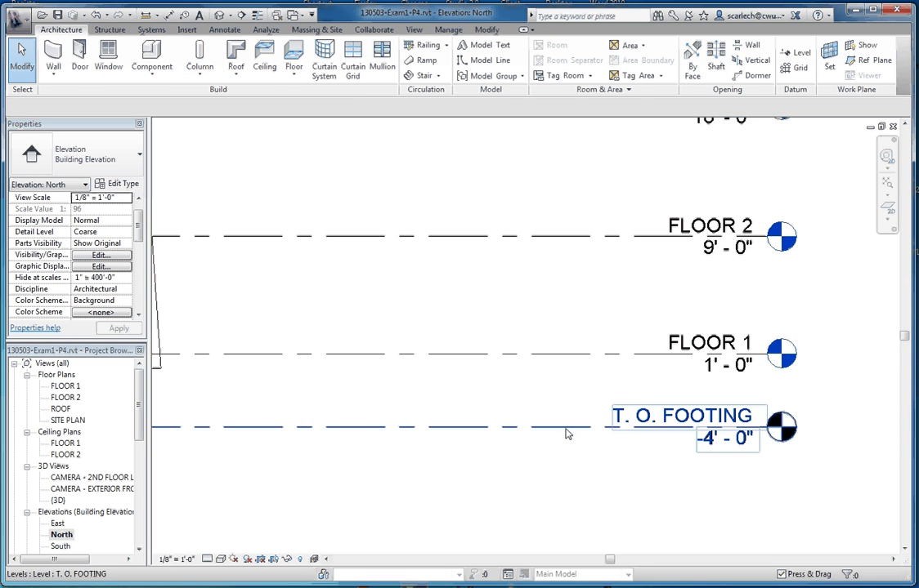
# Create a new floor plan view for the T. O. FOOTING level
pyautogui.click(414, 29)
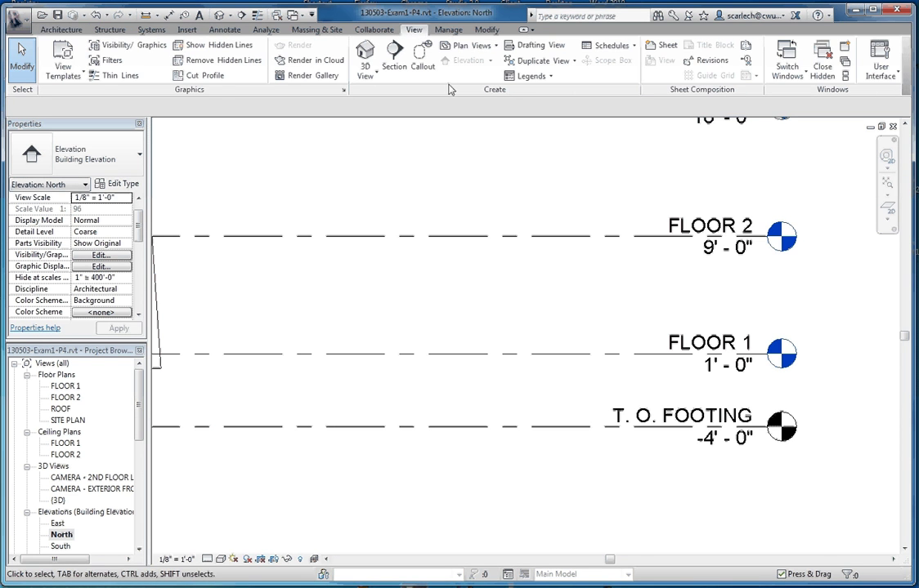
pyautogui.click(465, 49)
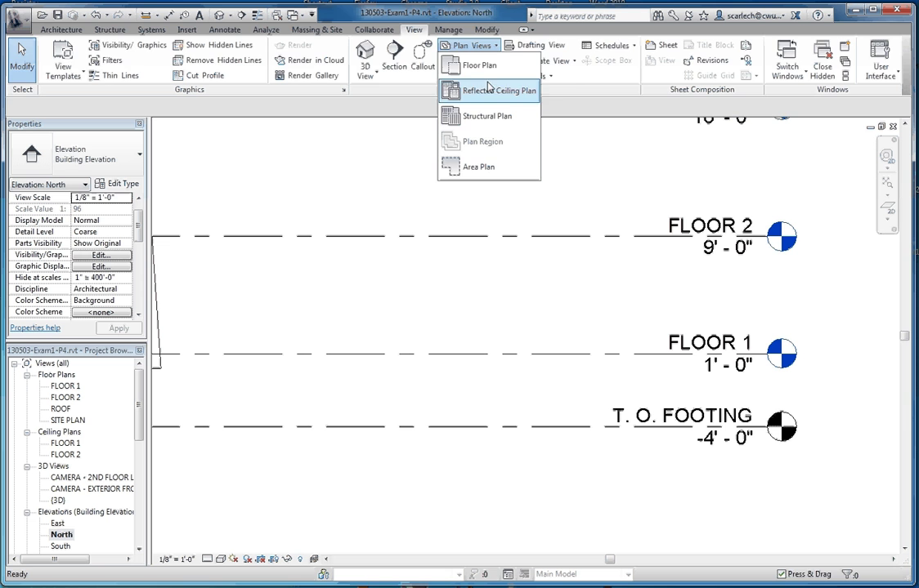
pyautogui.click(479, 67)
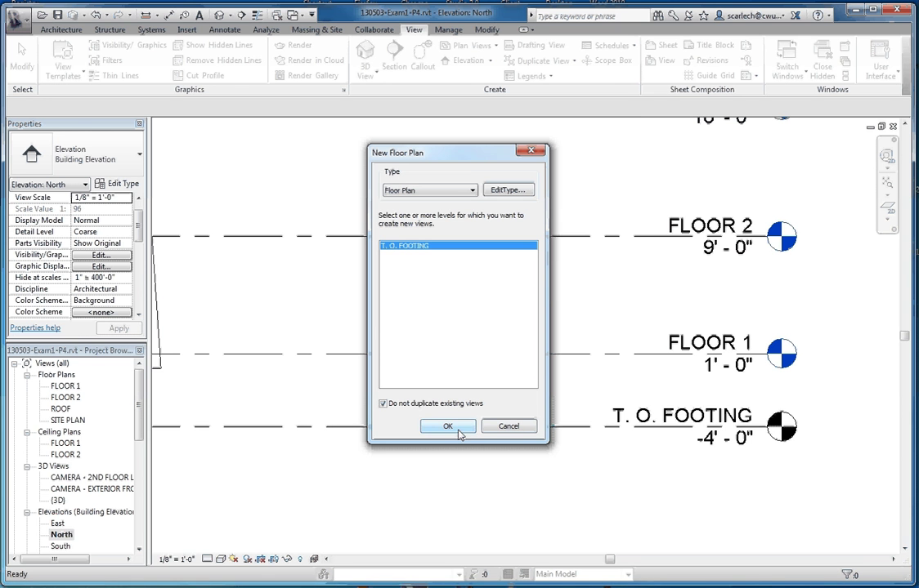
pyautogui.click(448, 426)
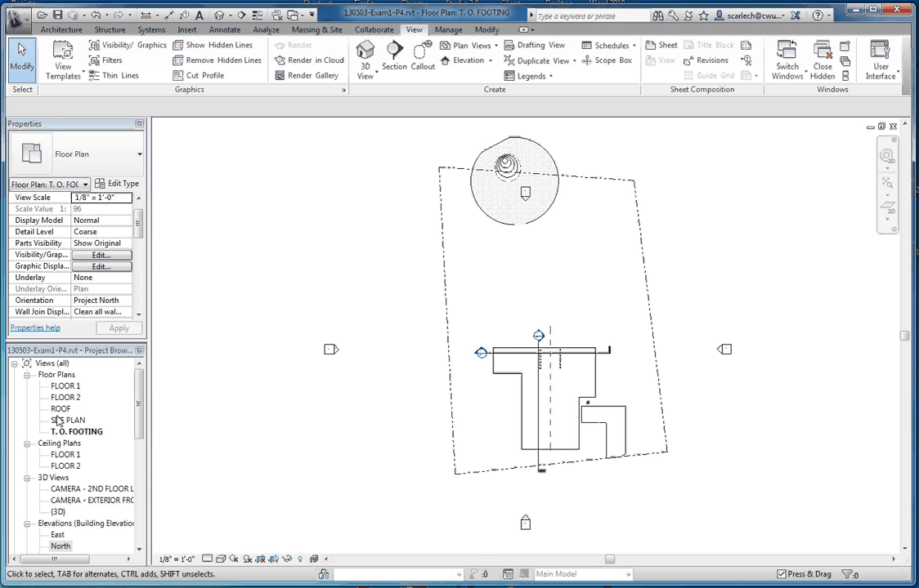
pyautogui.scroll(5, 572, 392)
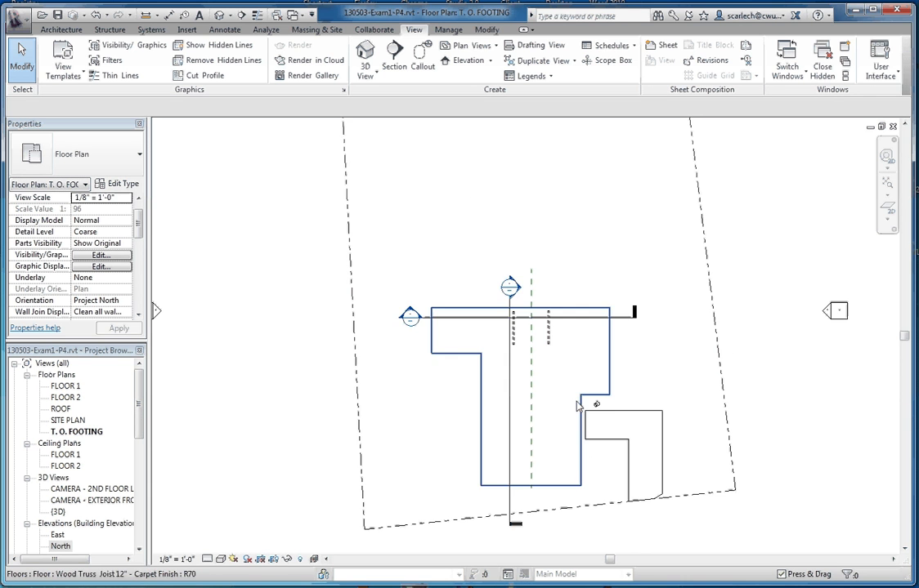
pyautogui.scroll(-3, 576, 519)
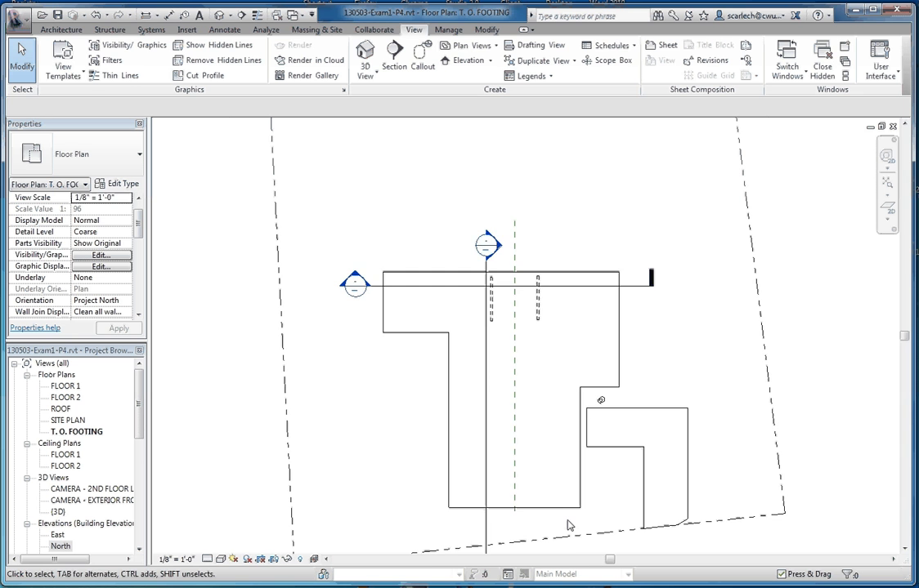
pyautogui.scroll(2, 570, 526)
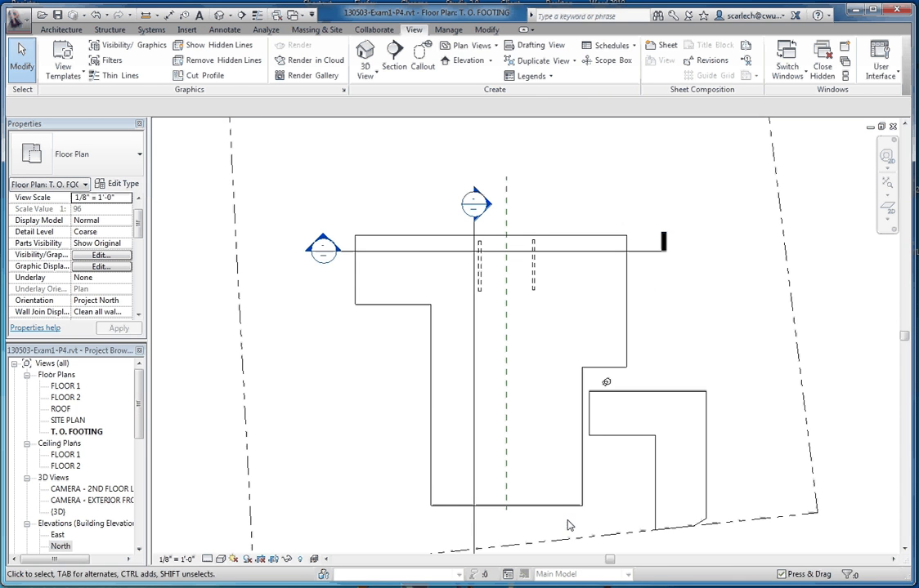
pyautogui.click(559, 511)
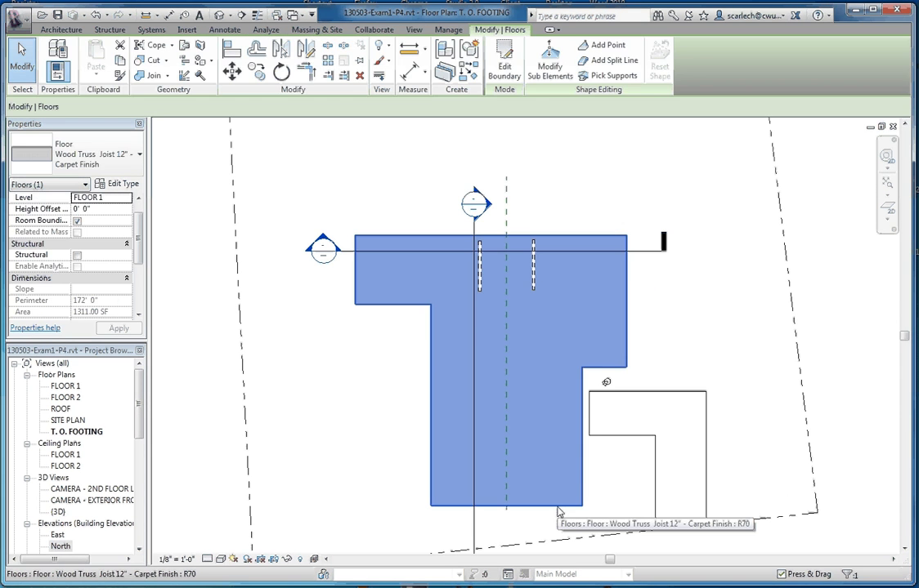
pyautogui.click(382, 450)
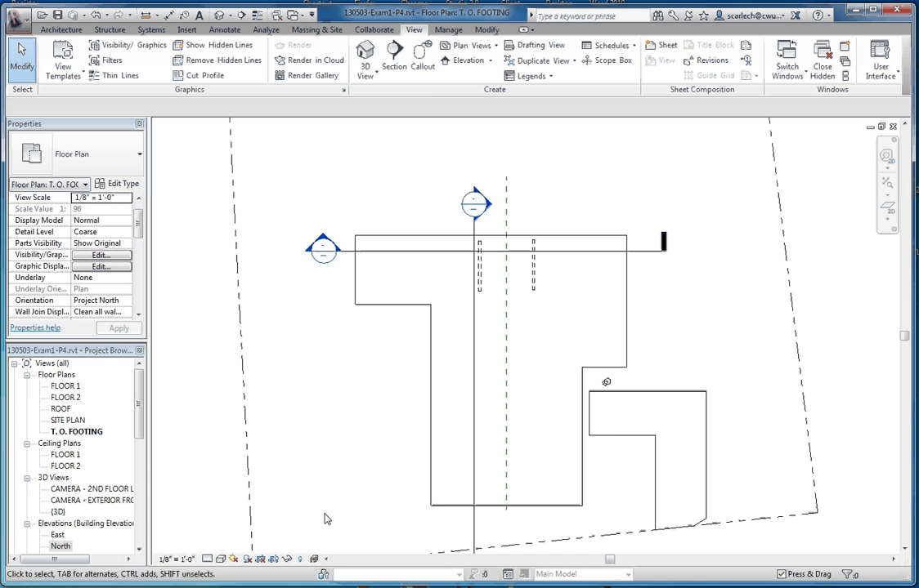
pyautogui.click(431, 429)
pyautogui.click(375, 431)
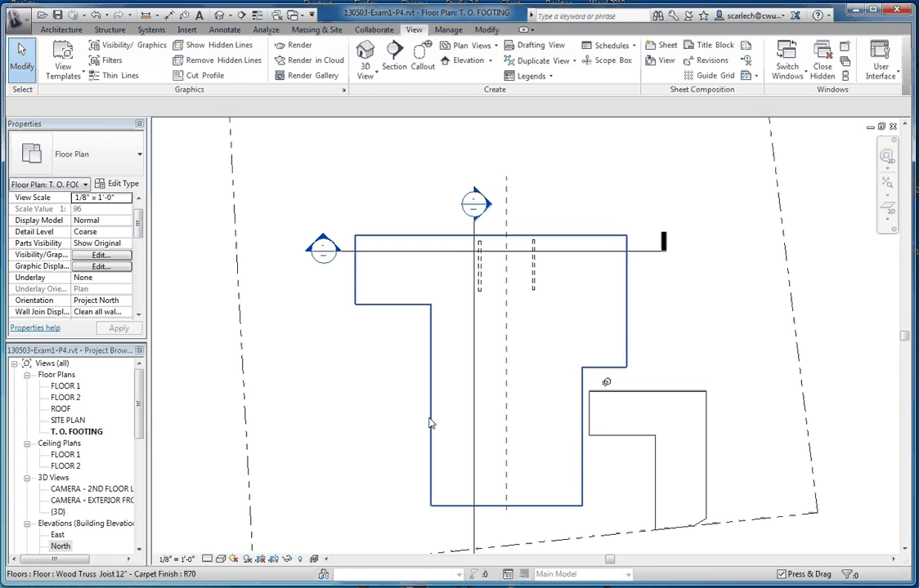
pyautogui.click(431, 424)
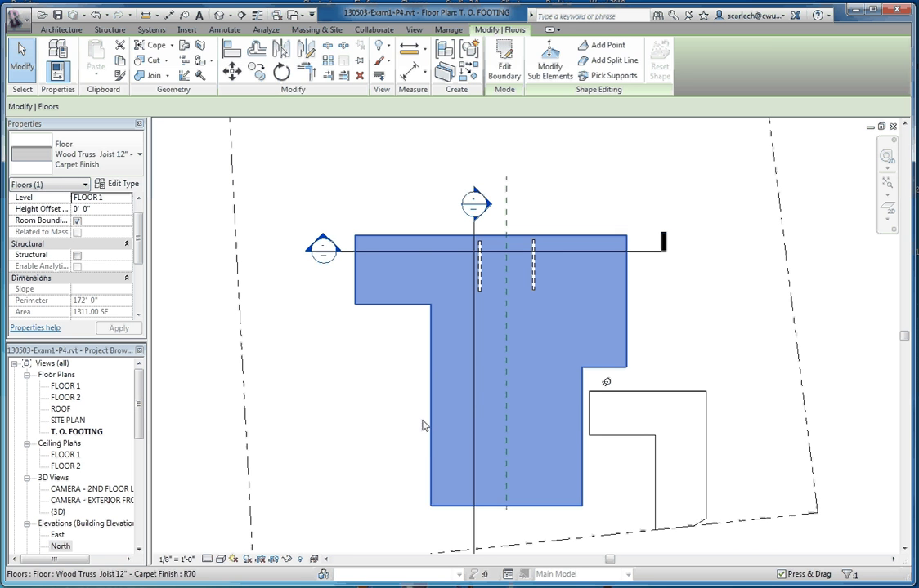
pyautogui.click(368, 429)
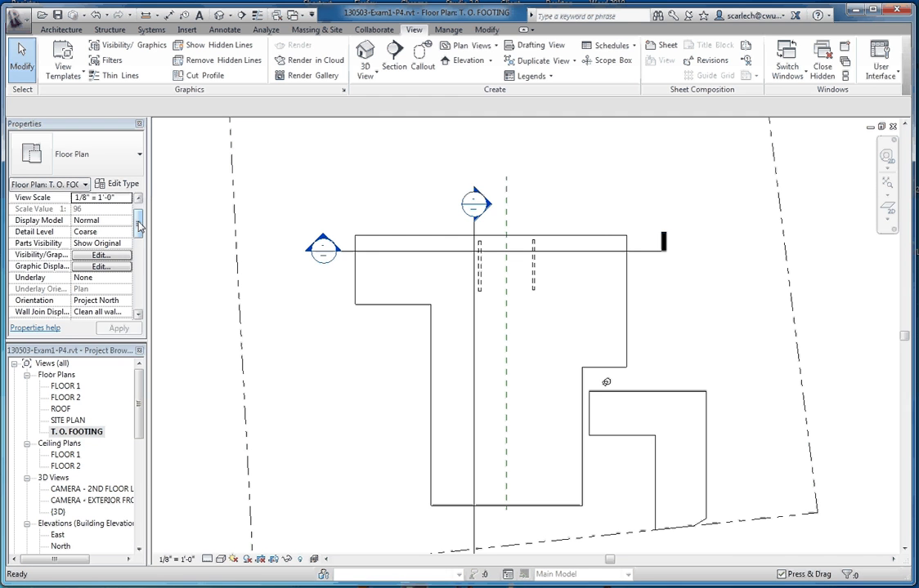
pyautogui.scroll(-5, 139, 229)
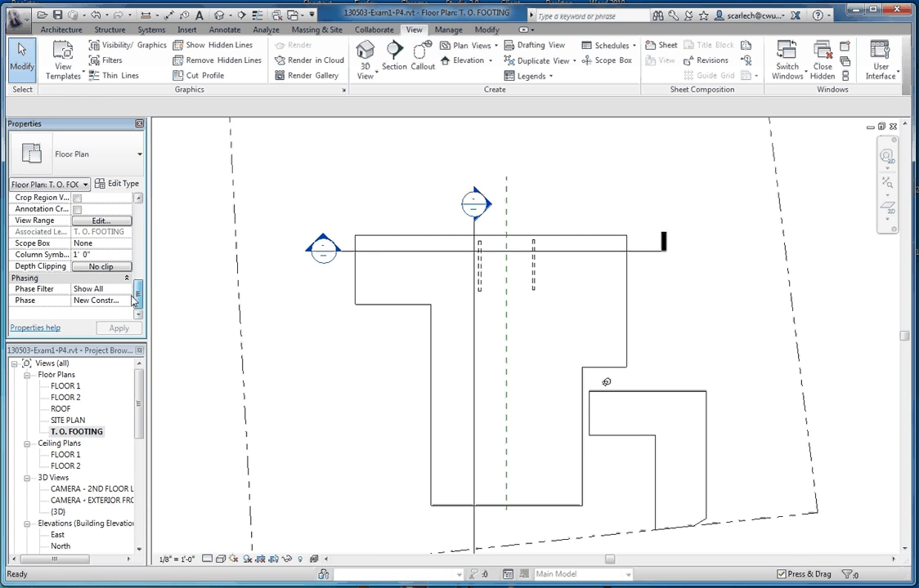
# Set the plan's view range to Top 4', Cut plane 2', Bottom -1' and View Depth -1'
pyautogui.click(100, 222)
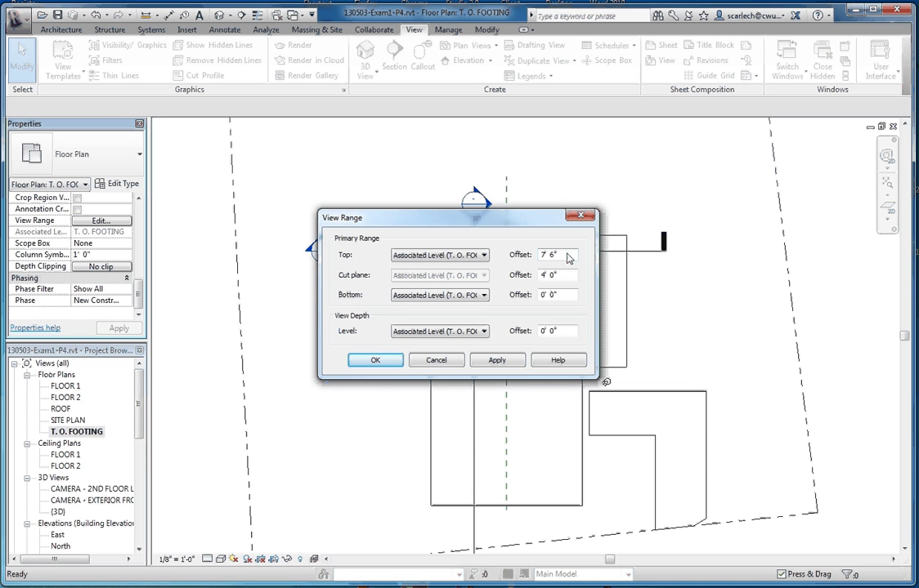
pyautogui.moveTo(569, 258); pyautogui.dragTo(527, 262)
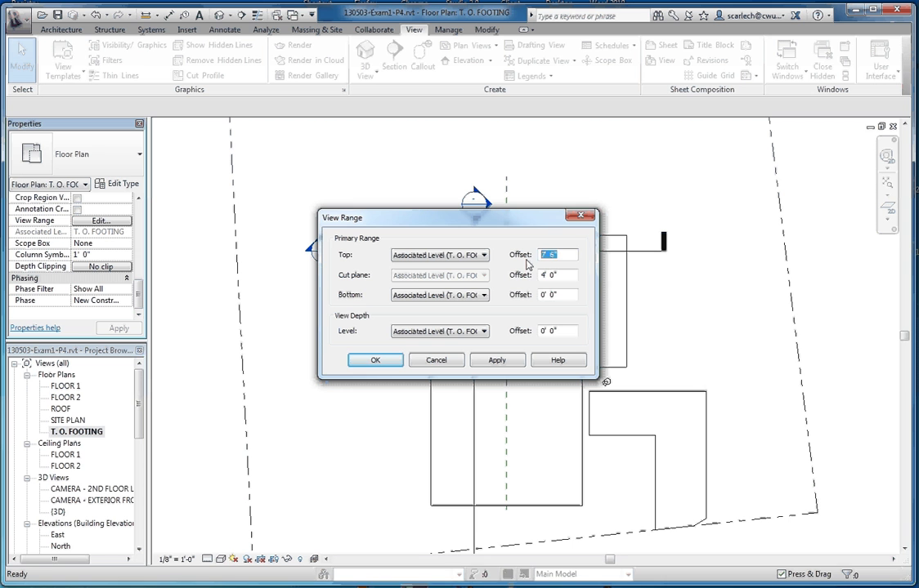
pyautogui.write('4')
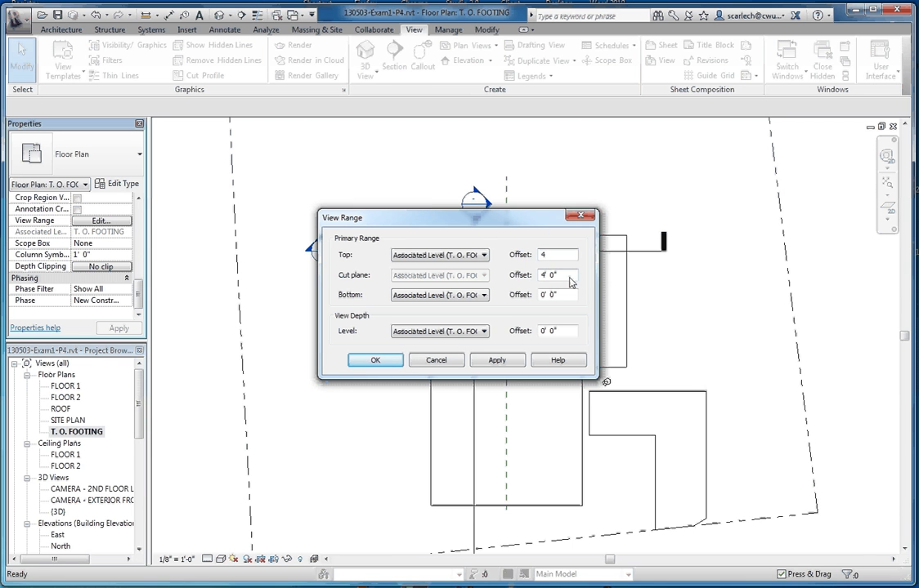
pyautogui.moveTo(574, 278); pyautogui.dragTo(533, 277)
pyautogui.write('2')
pyautogui.click(570, 298)
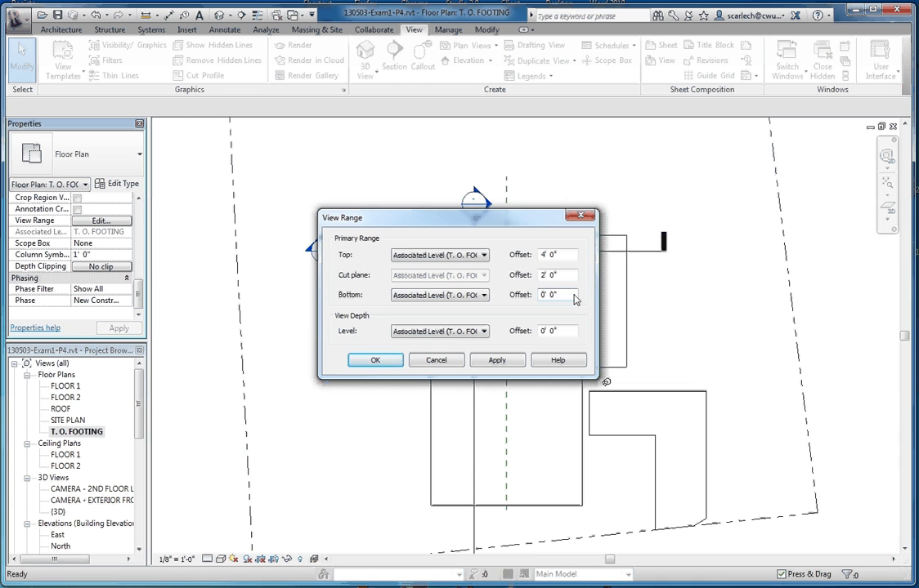
pyautogui.moveTo(572, 296); pyautogui.dragTo(510, 292)
pyautogui.write('-1')
pyautogui.moveTo(569, 332); pyautogui.dragTo(497, 341)
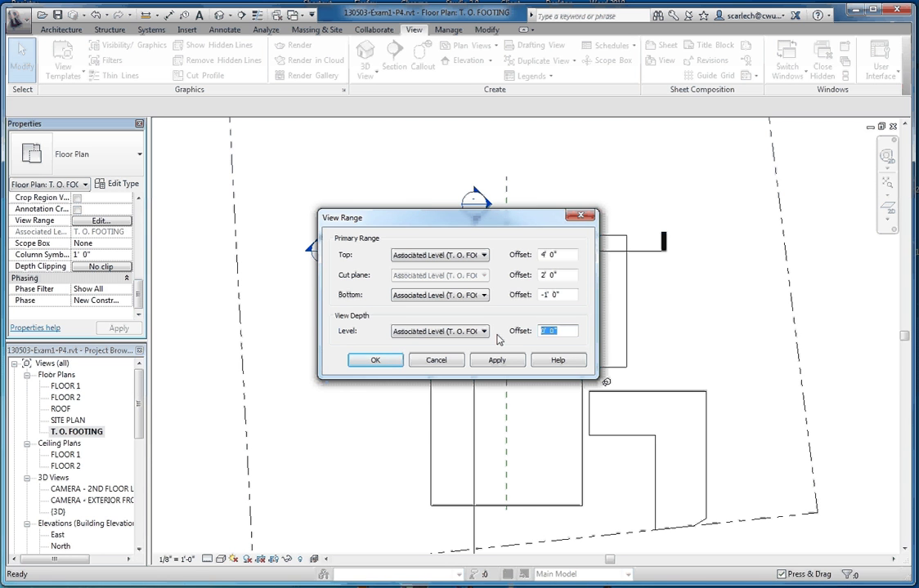
pyautogui.write('-1')
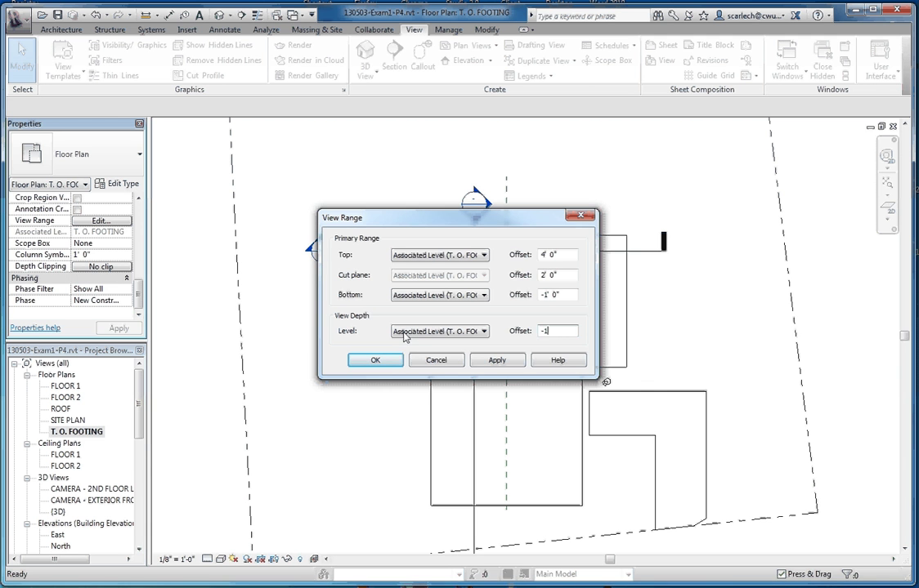
pyautogui.click(374, 360)
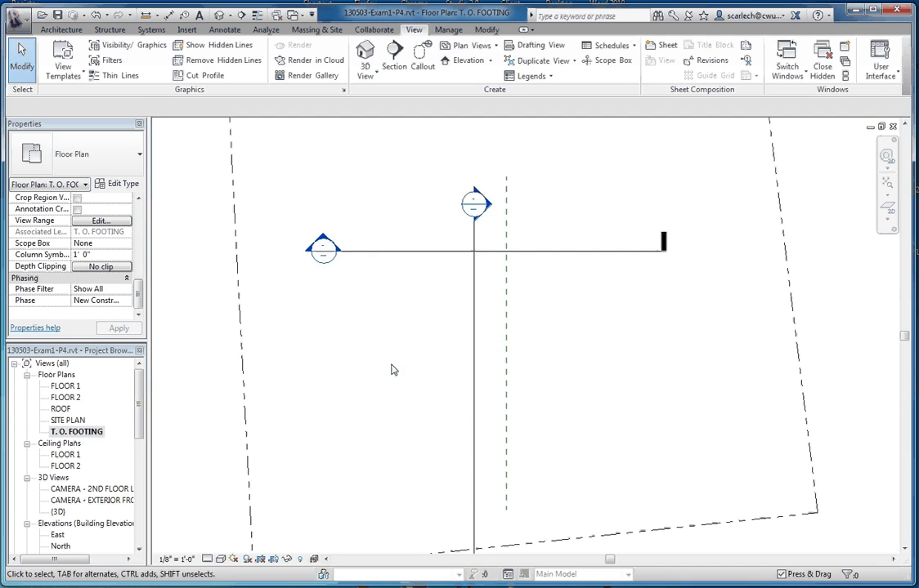
pyautogui.scroll(-3, 654, 417)
pyautogui.scroll(2, 641, 415)
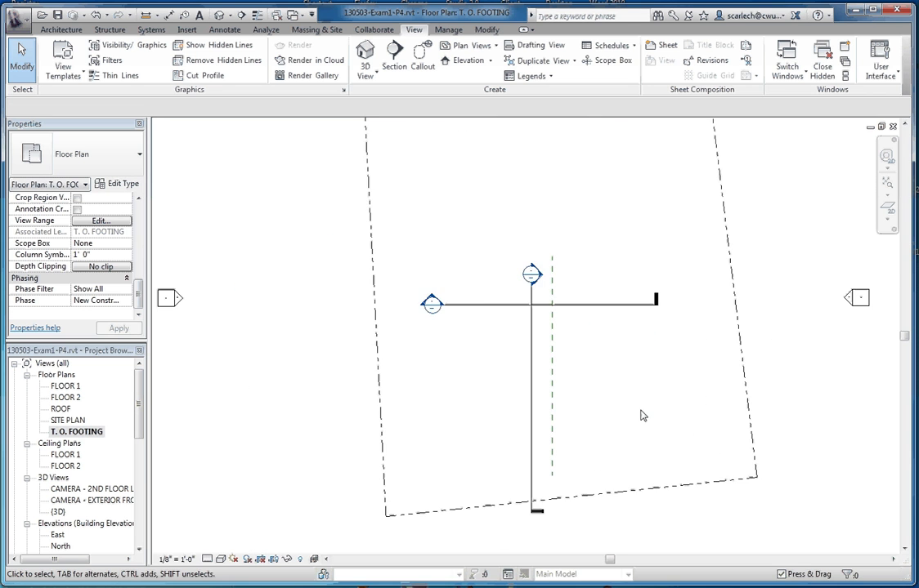
pyautogui.scroll(-3, 642, 415)
pyautogui.scroll(1, 641, 415)
pyautogui.scroll(-1, 641, 416)
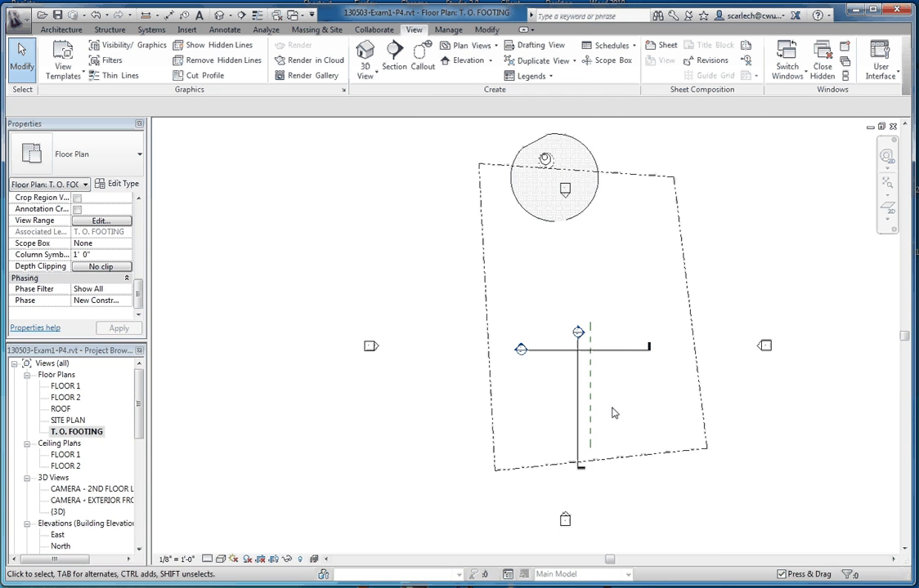
pyautogui.scroll(1, 613, 413)
pyautogui.scroll(2, 613, 414)
pyautogui.scroll(2, 578, 398)
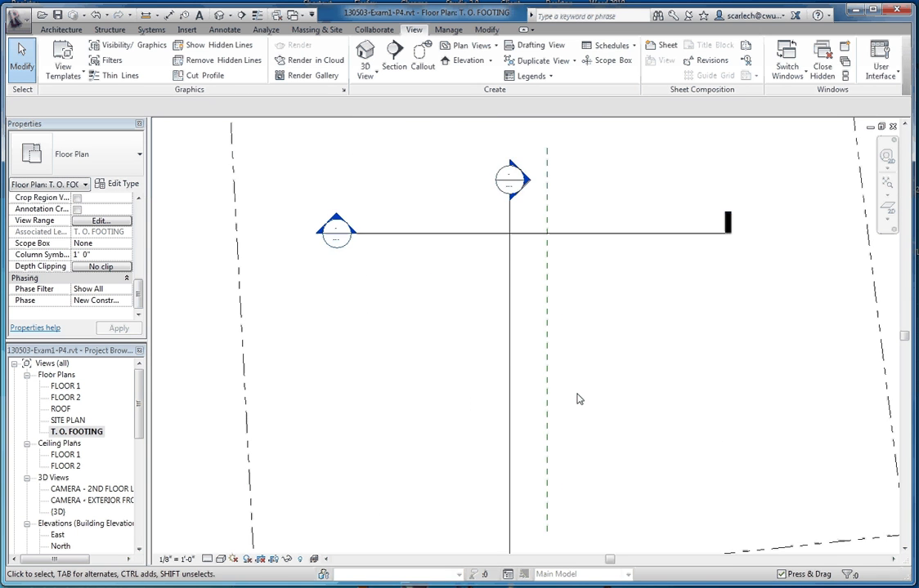
pyautogui.scroll(-4, 574, 424)
pyautogui.scroll(2, 574, 429)
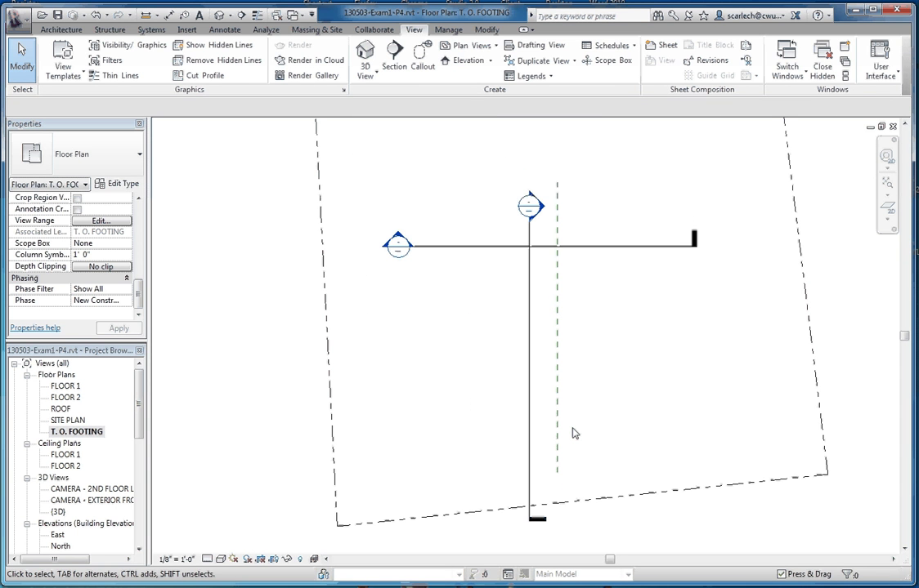